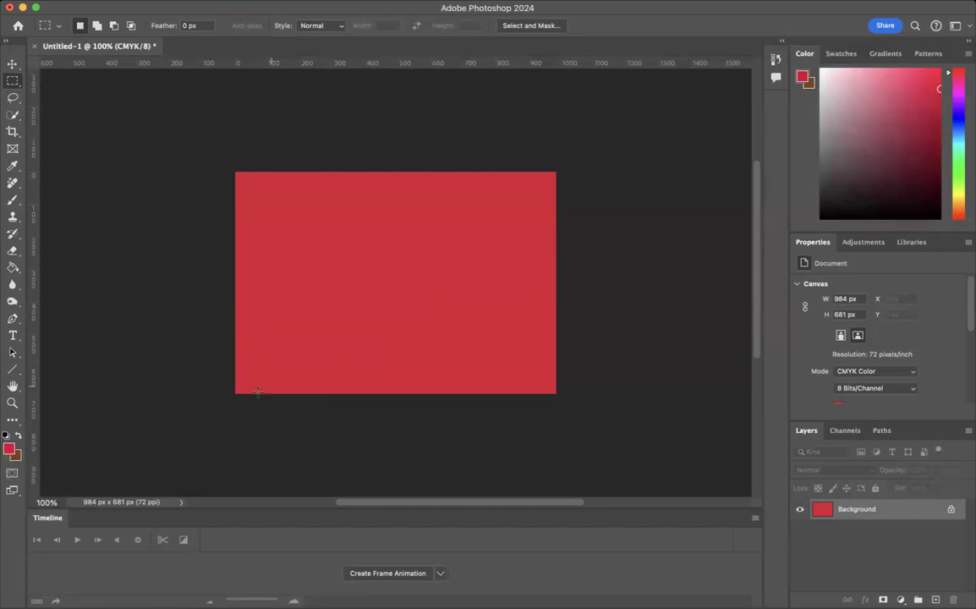
View the library colour's CMYK, RGB and hex values, then cancel, leaving the red canvas unchanged.
left_click(8, 450)
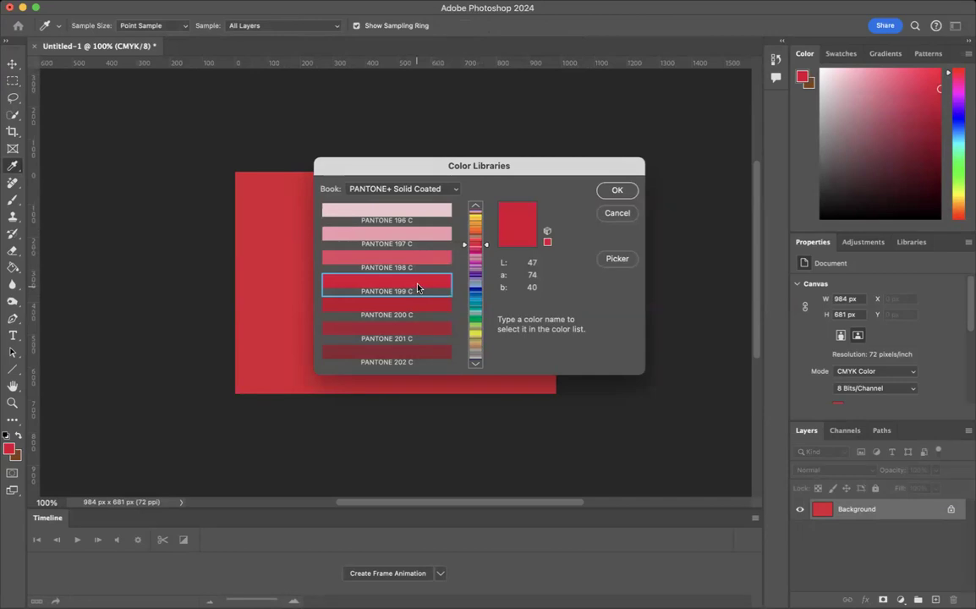
left_click(617, 259)
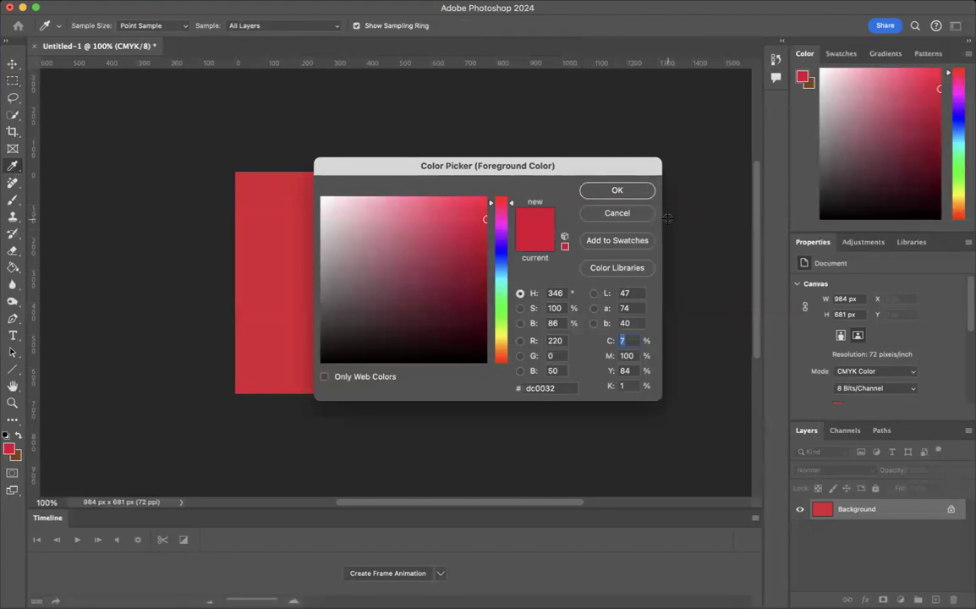
left_click(616, 214)
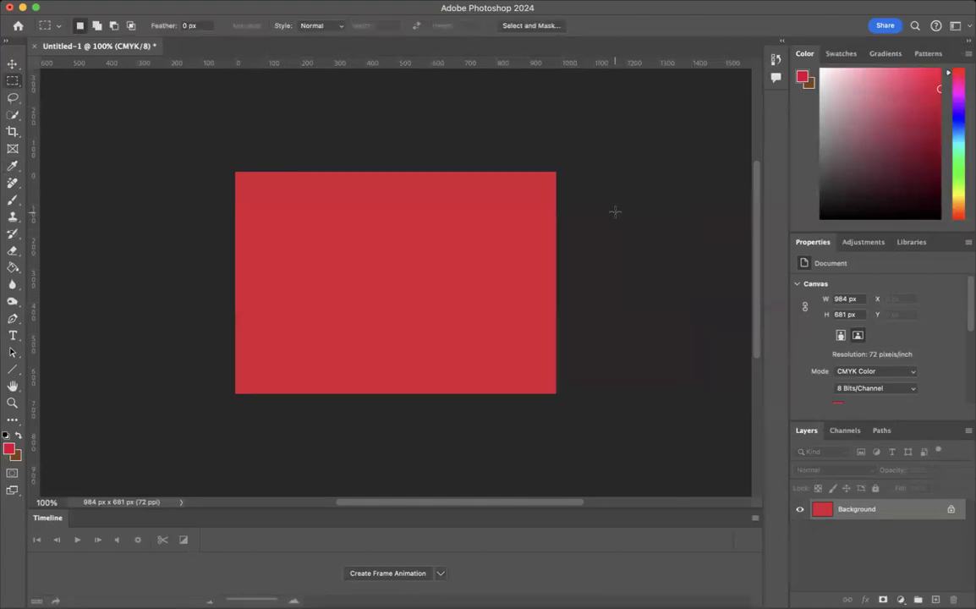
Sample the canvas red with the Eyedropper and show it in the Color Picker as hex db1e36.
left_click(12, 166)
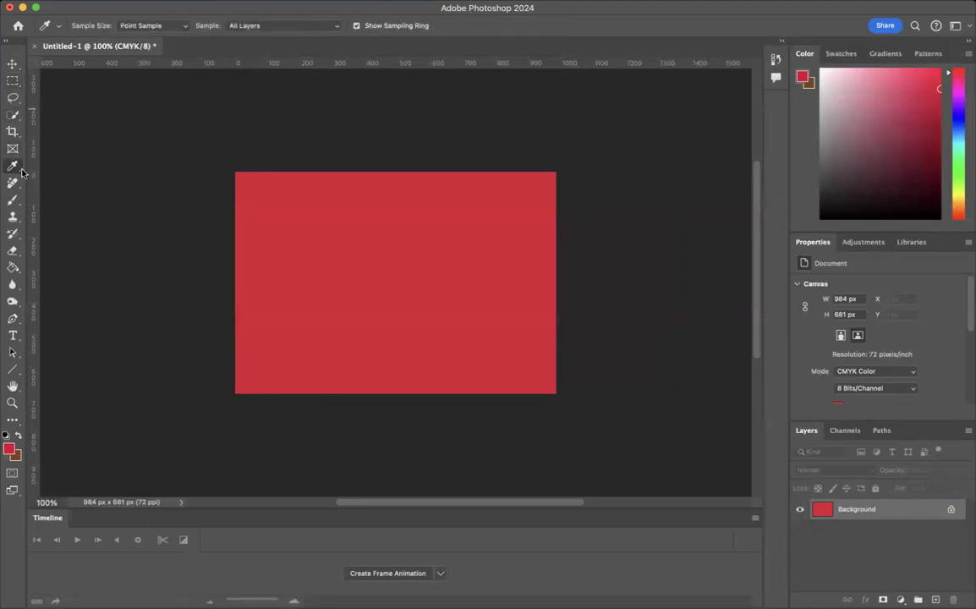
left_click(405, 269)
left_click(10, 449)
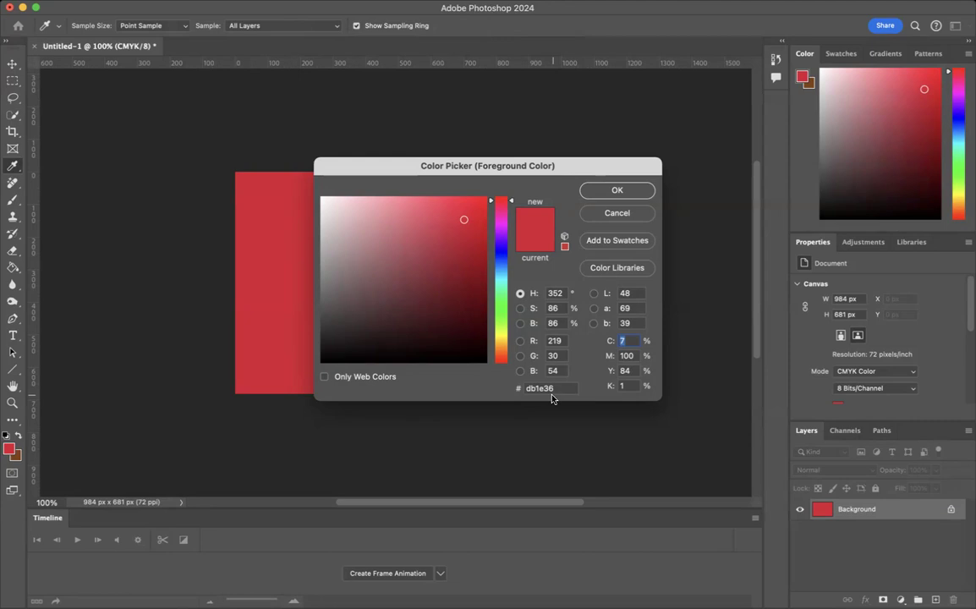
Accept PANTONE 186 C from Color Libraries as the closest match for the red foreground.
left_click(617, 269)
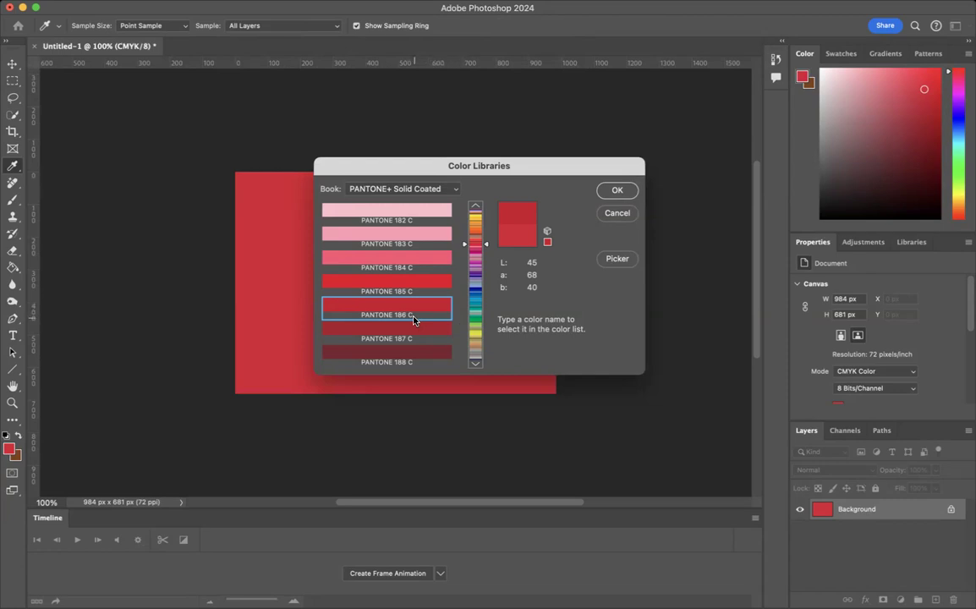
left_click(617, 191)
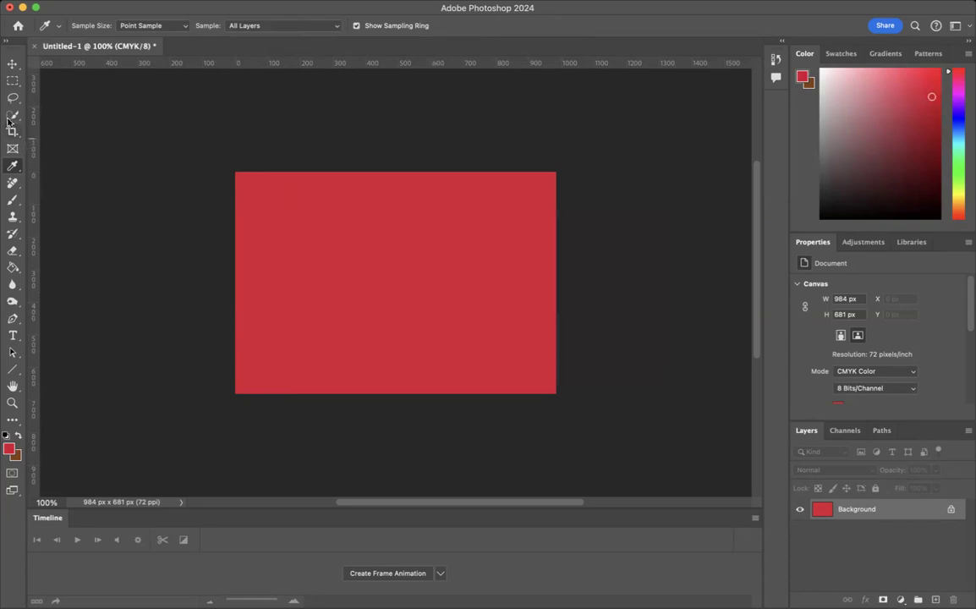
Select the whole canvas and apply Hue/Saturation with Hue -62, turning the red magenta.
left_click(10, 85)
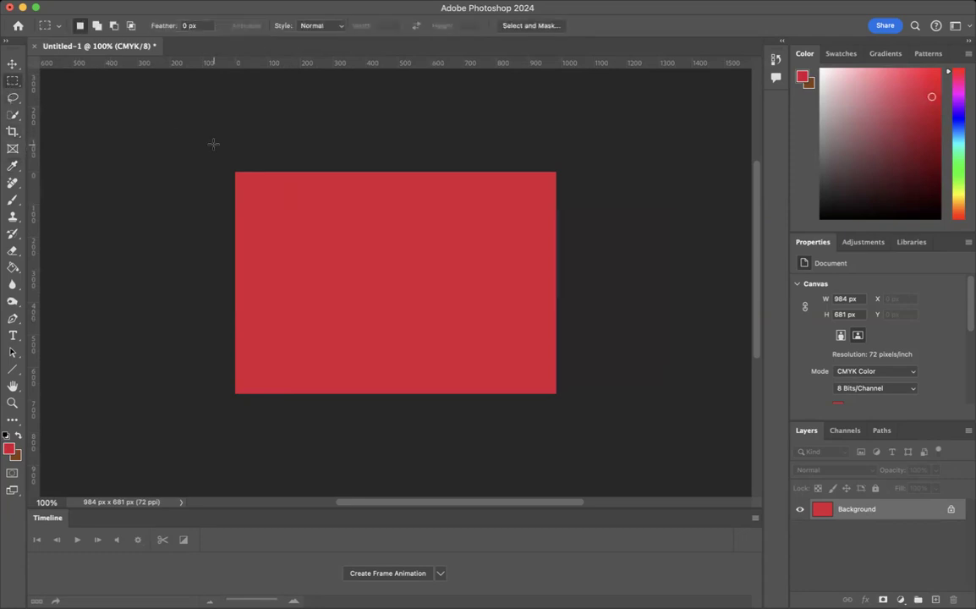
left_click_drag(211, 144, 622, 455)
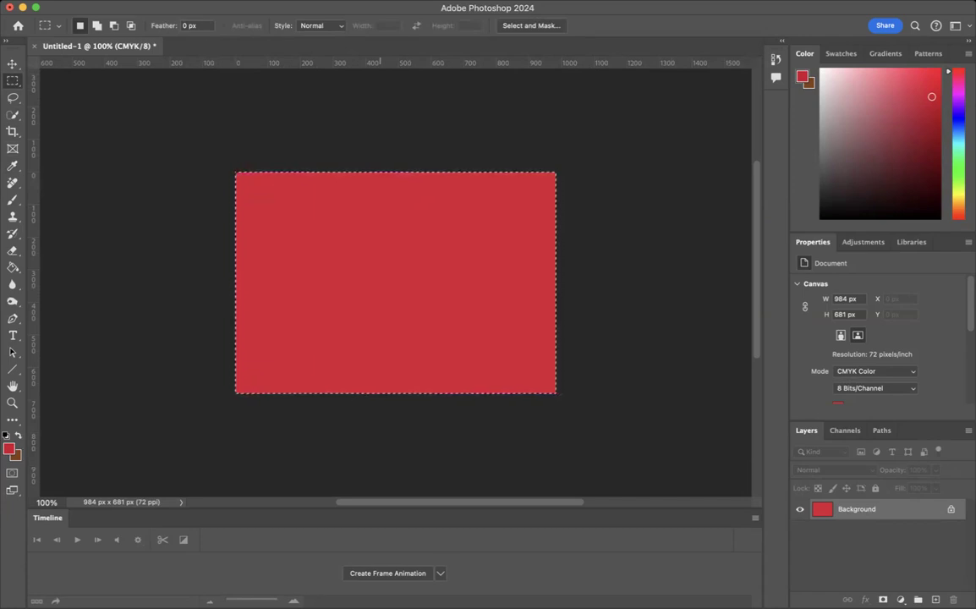
left_click(192, 0)
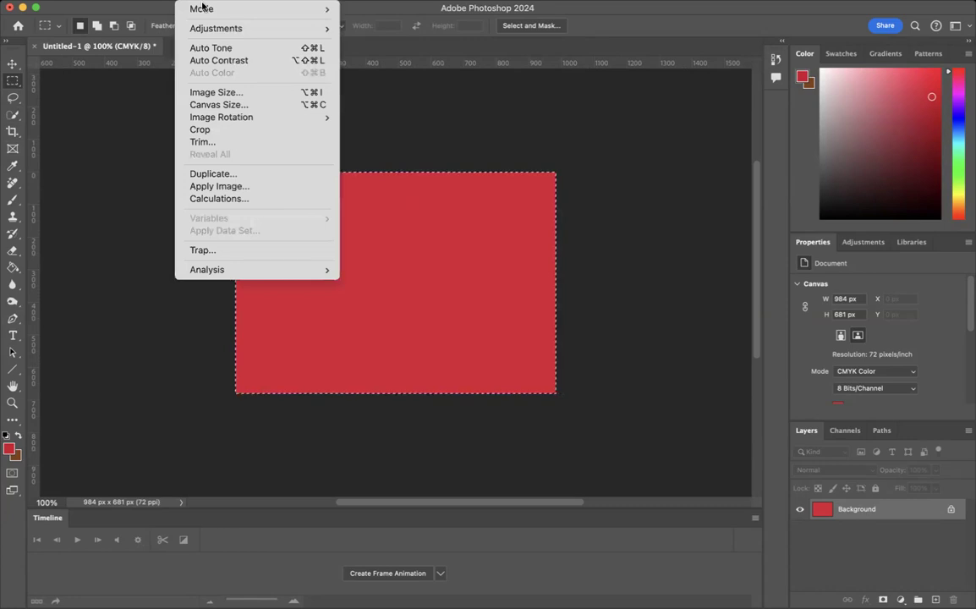
mouse_move(201, 29)
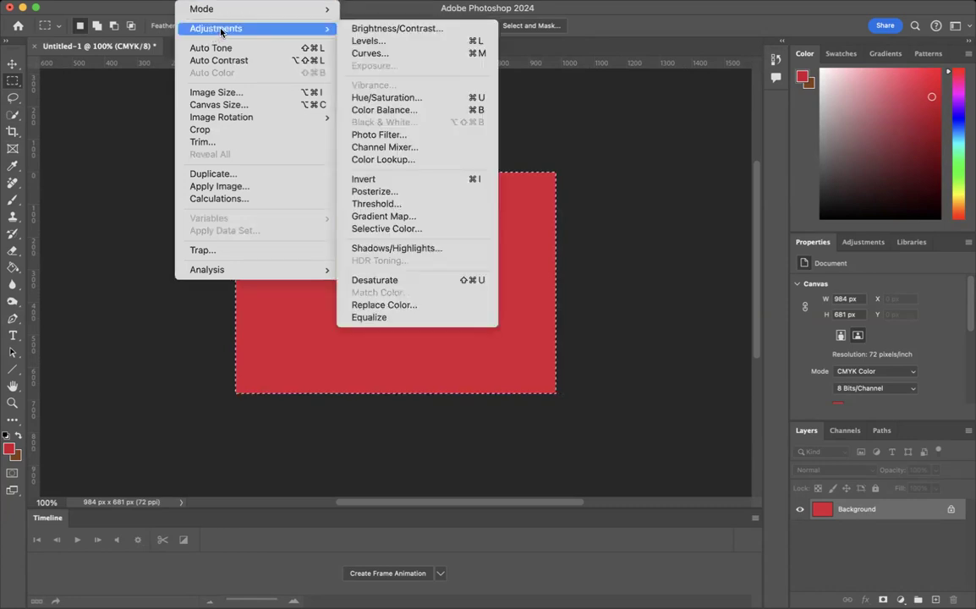
left_click(385, 103)
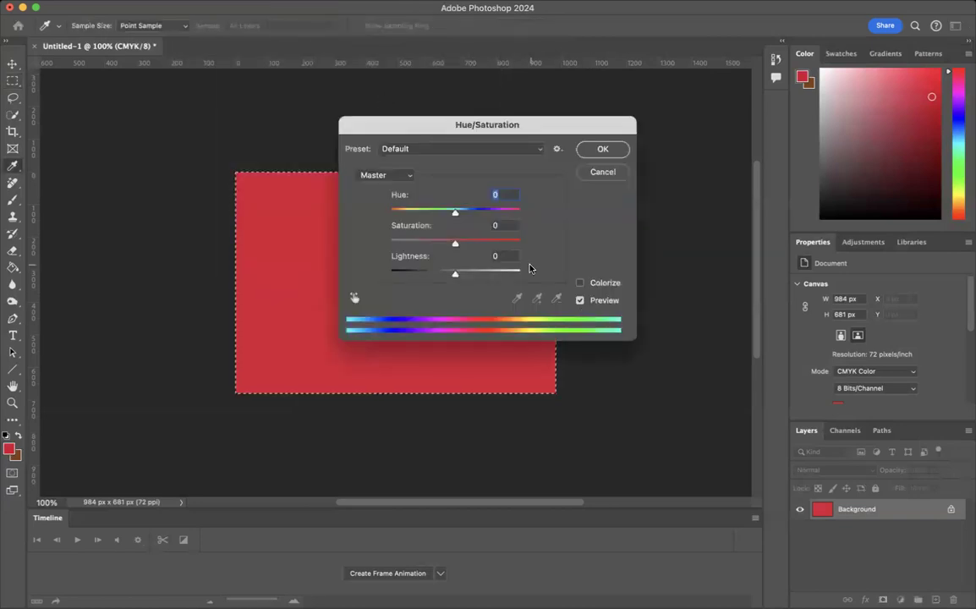
left_click_drag(454, 212, 421, 214)
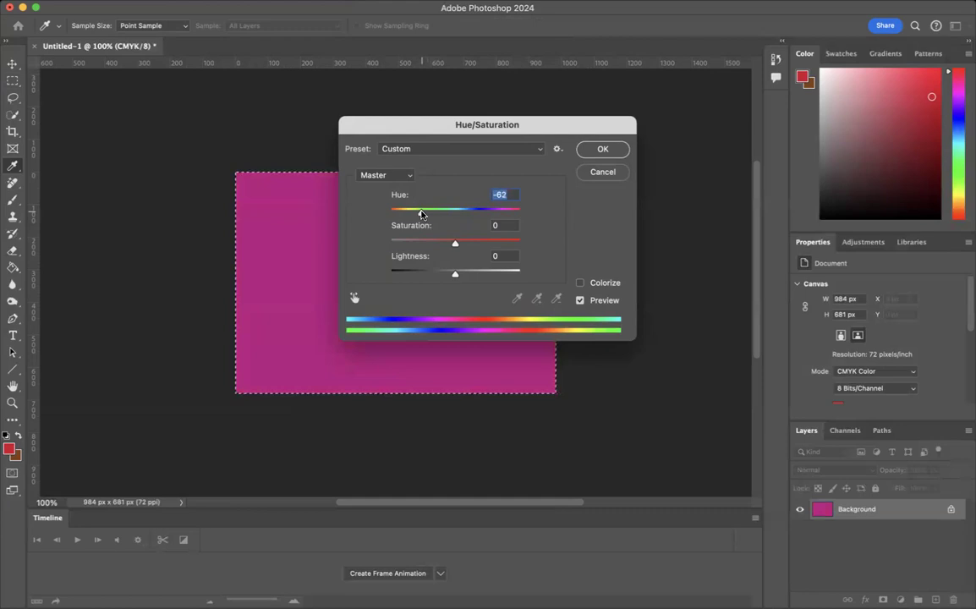
left_click(601, 149)
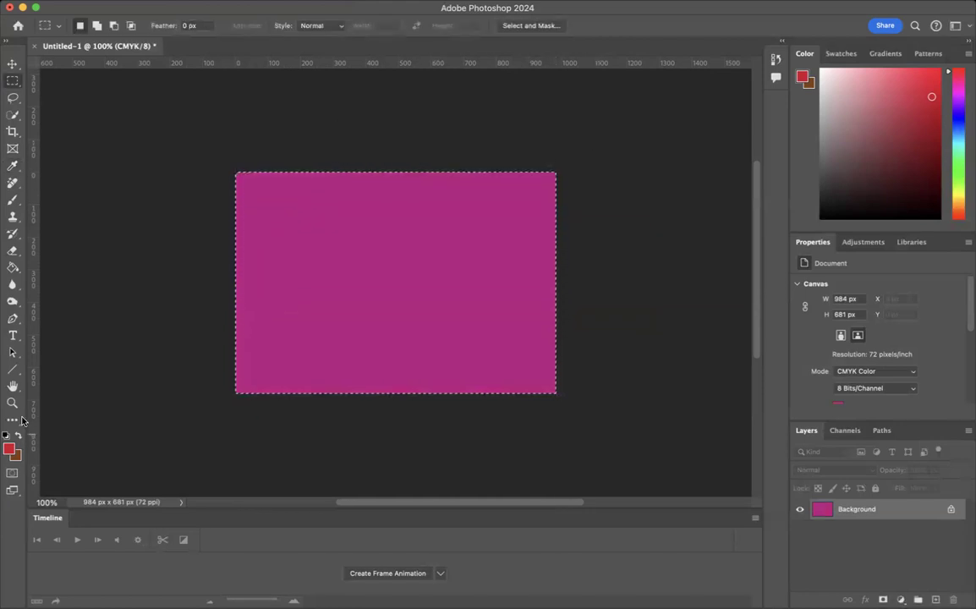
Sample the magenta canvas as foreground and look up its nearest match, PANTONE 241 C.
left_click(12, 166)
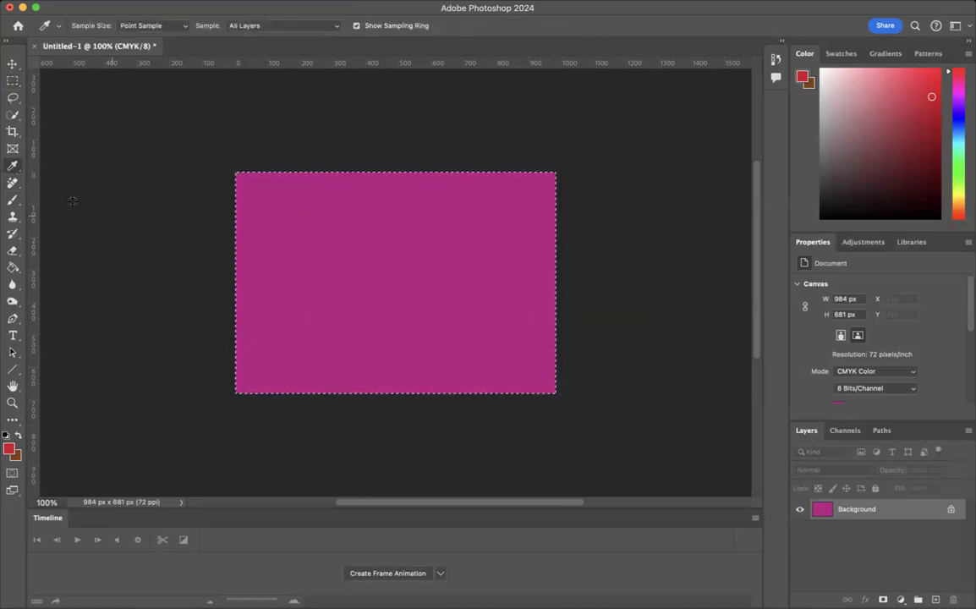
left_click(305, 246)
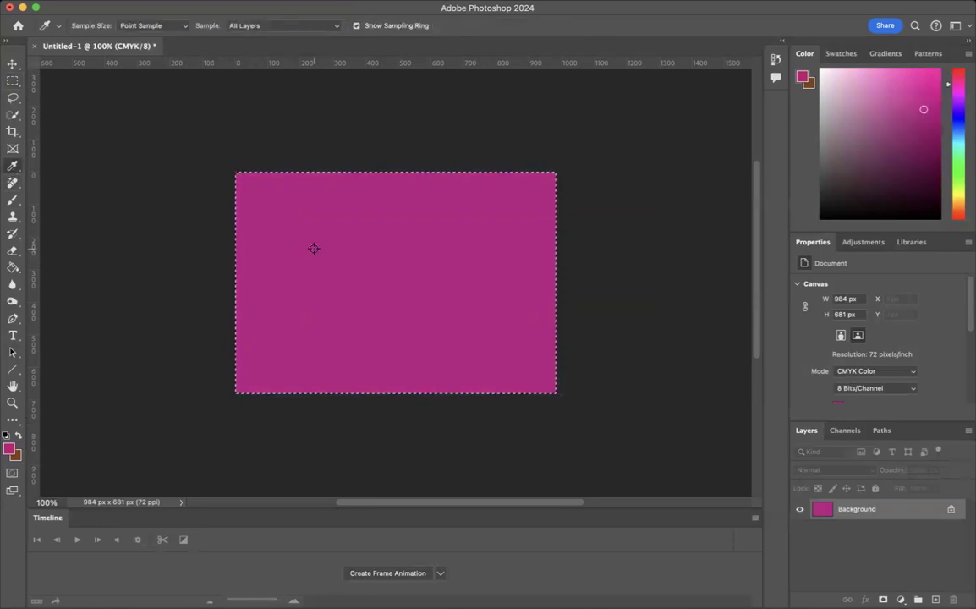
left_click(10, 449)
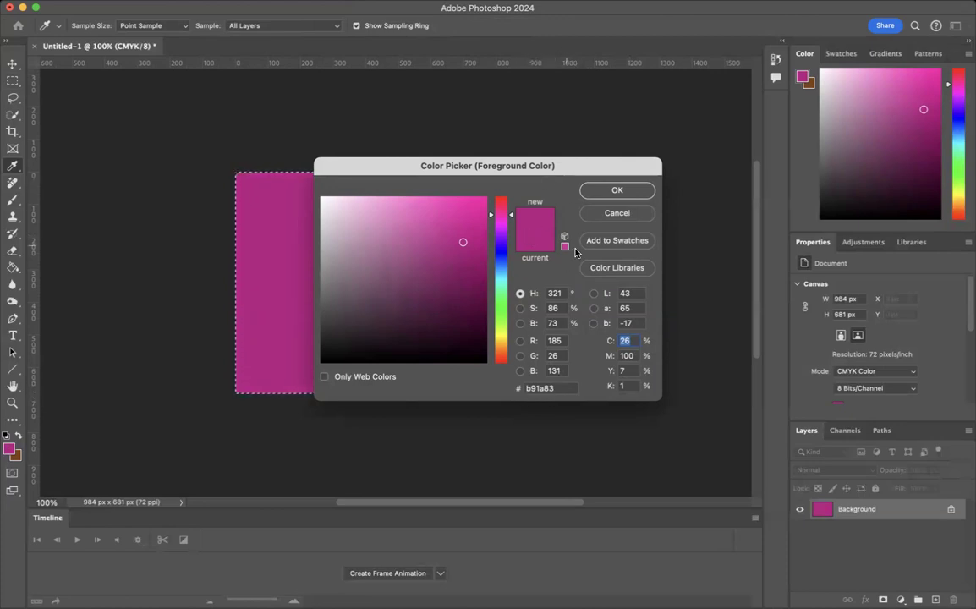
left_click(622, 268)
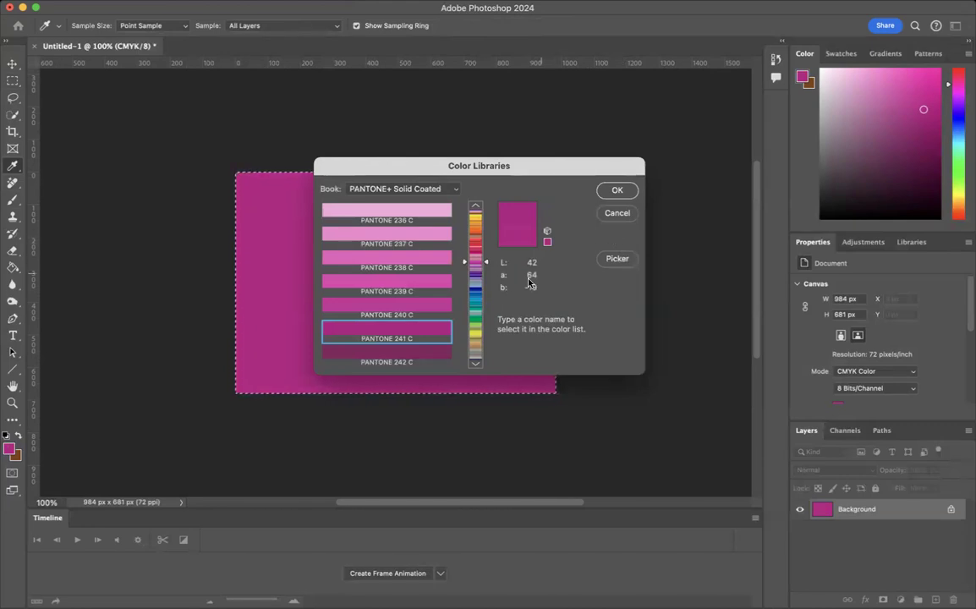
Pick PANTONE 240 C, review its values, and confirm the magenta foreground (hex ca2d9a, CMYK 20/93/0/0).
left_click(434, 313)
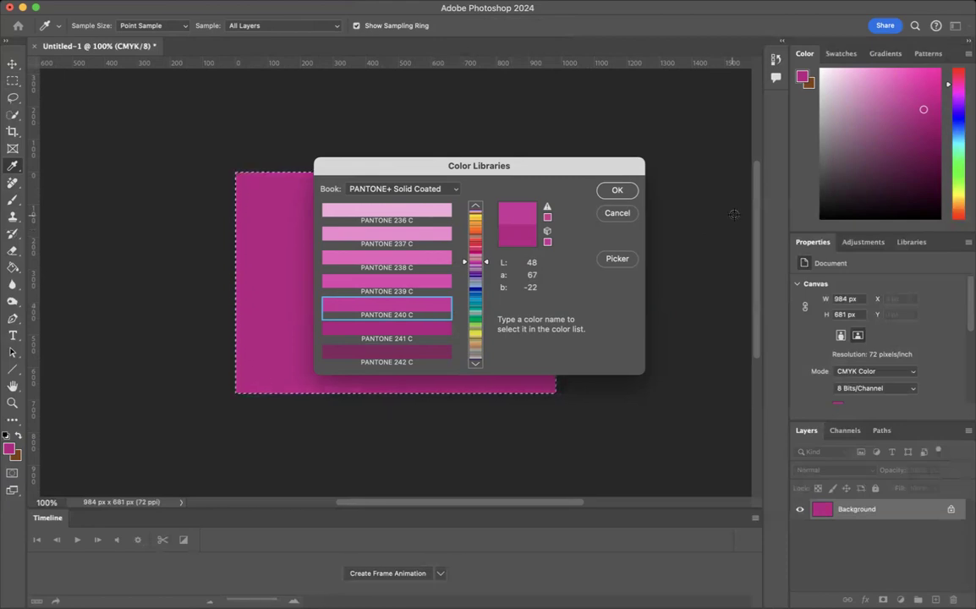
left_click(617, 259)
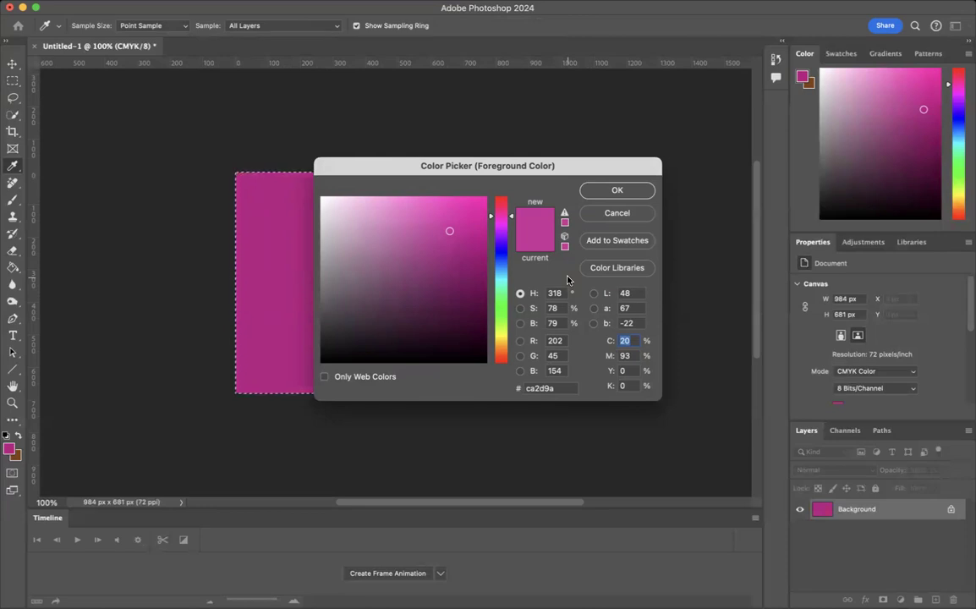
left_click(620, 190)
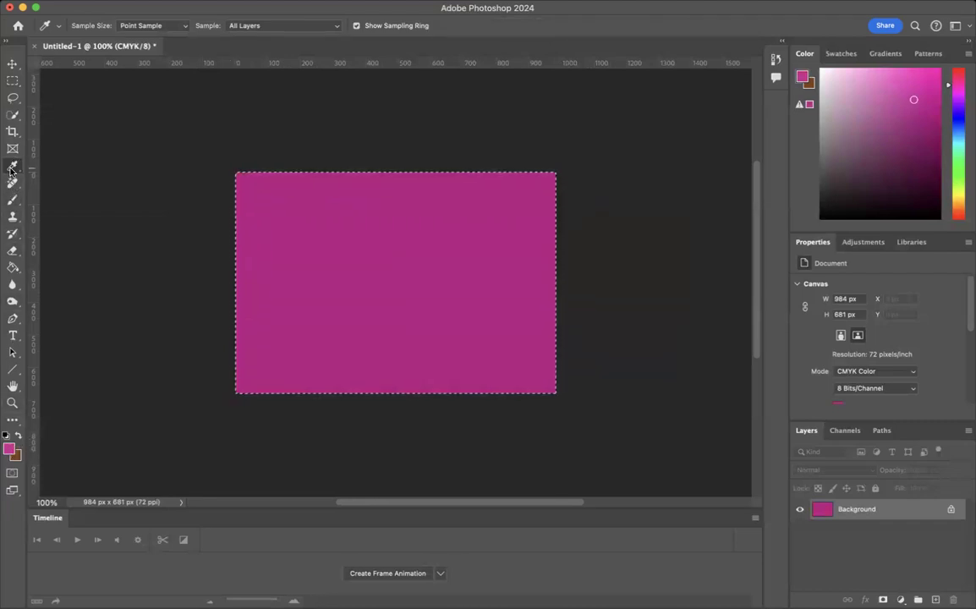
Set the foreground colour to PANTONE 240 C from the PANTONE+ Solid Coated book.
left_click(394, 255)
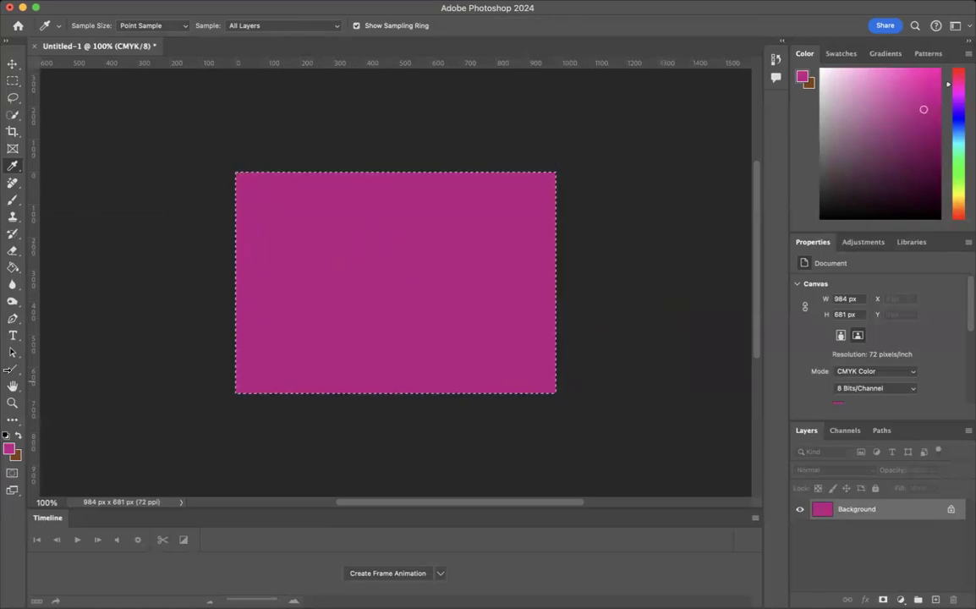
left_click(9, 448)
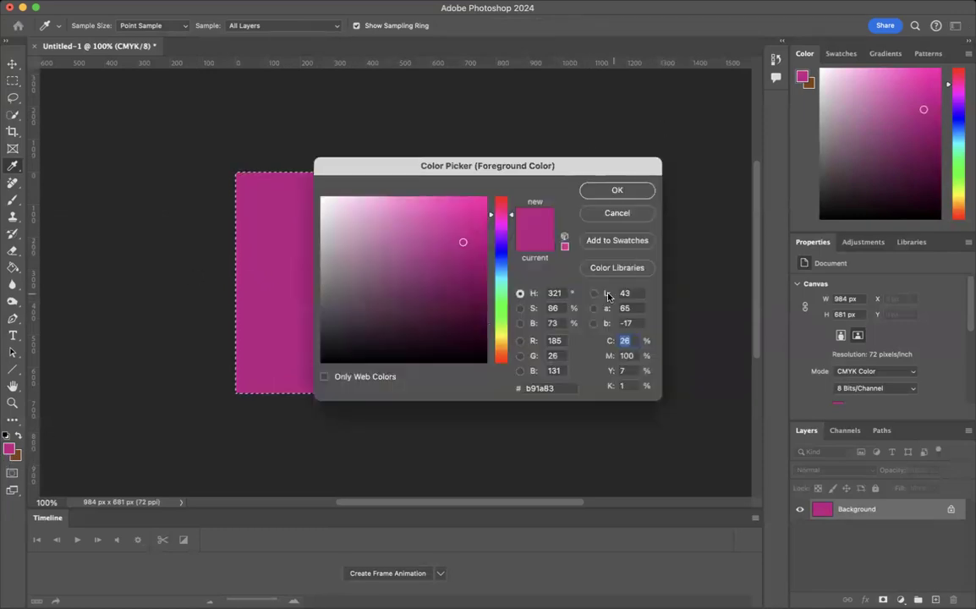
left_click(624, 269)
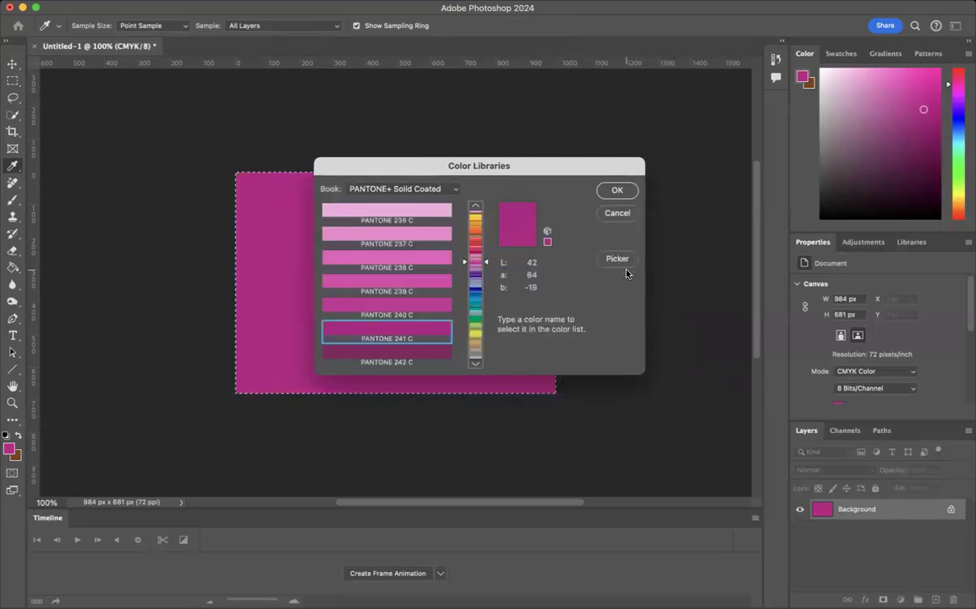
left_click(428, 306)
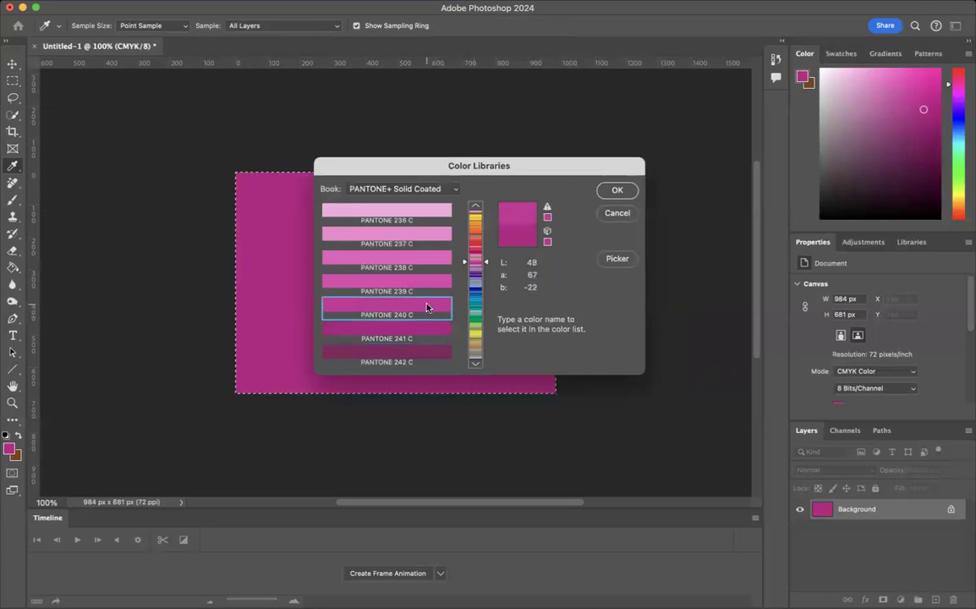
left_click(617, 191)
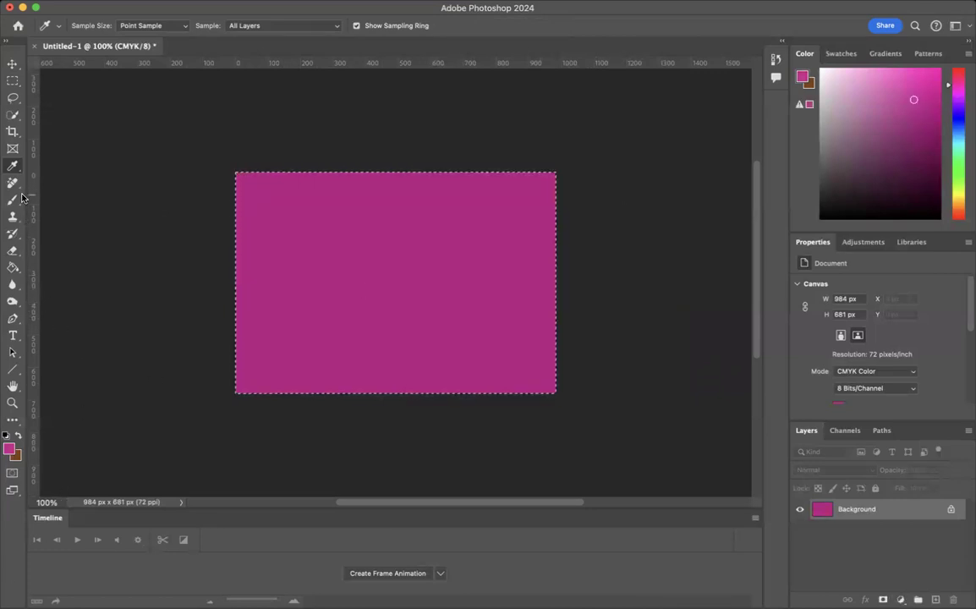
Fill the selected canvas with PANTONE 240 C using the Paint Bucket.
left_click(12, 267)
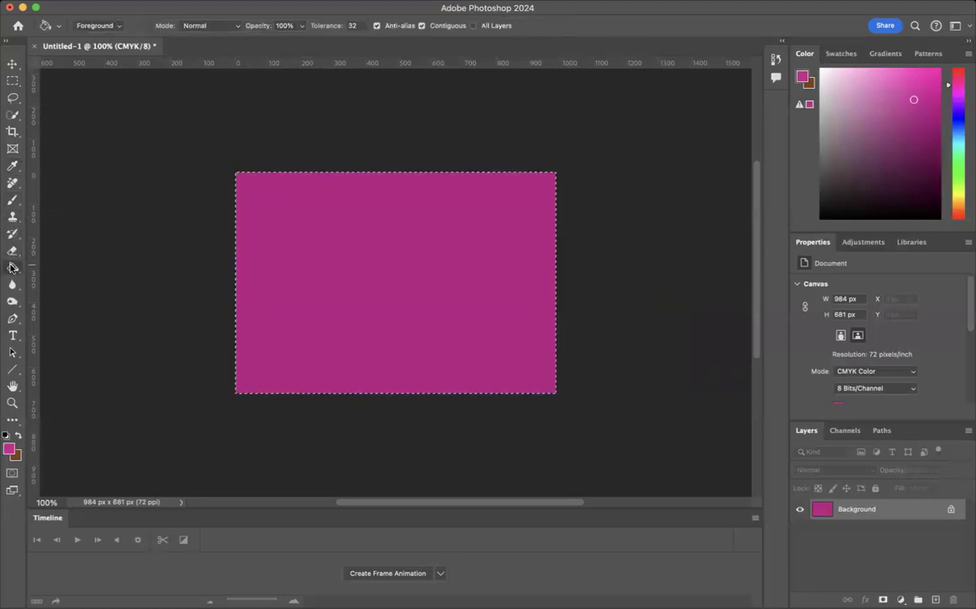
left_click(342, 249)
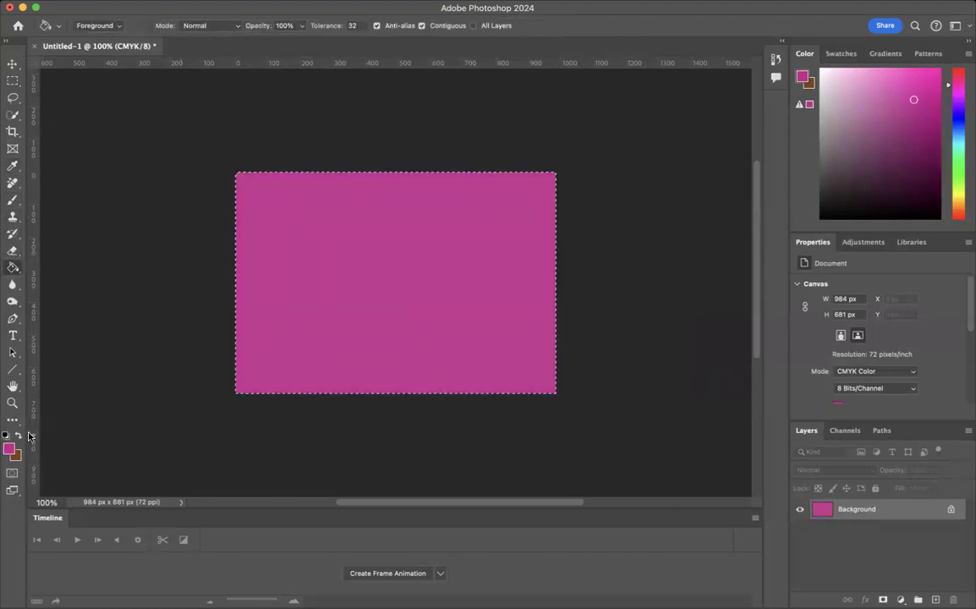
scroll(28, 435, "up", 5)
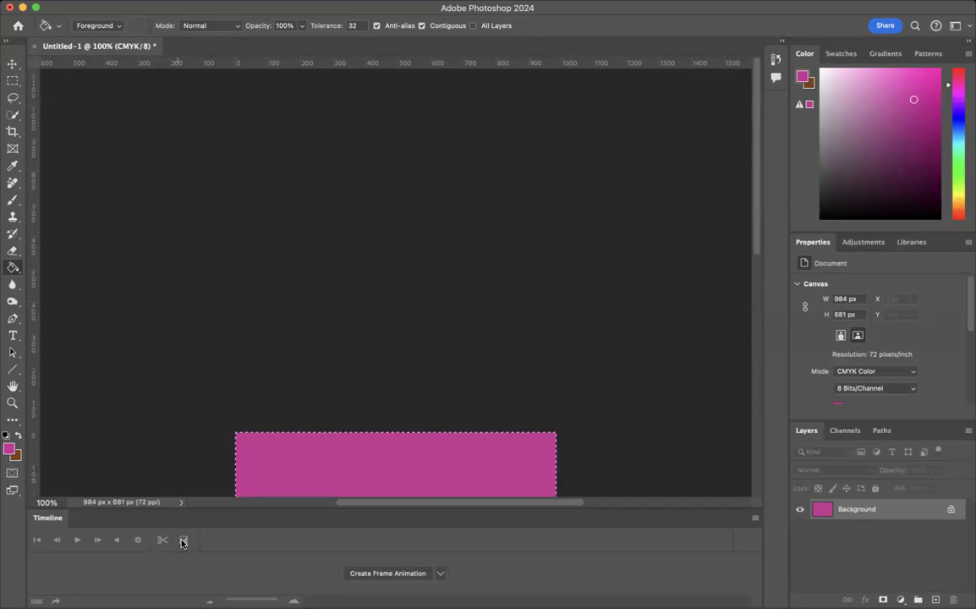
scroll(374, 275, "down", 5)
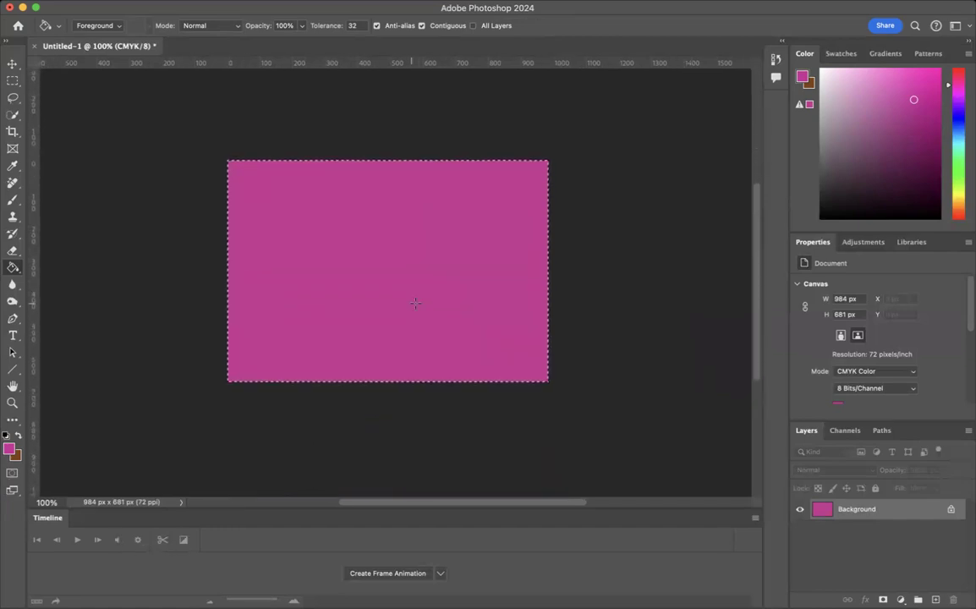
Add the PANTONE 240 C foreground colour to the library as a swatch named 'Swatch 1'.
left_click(9, 449)
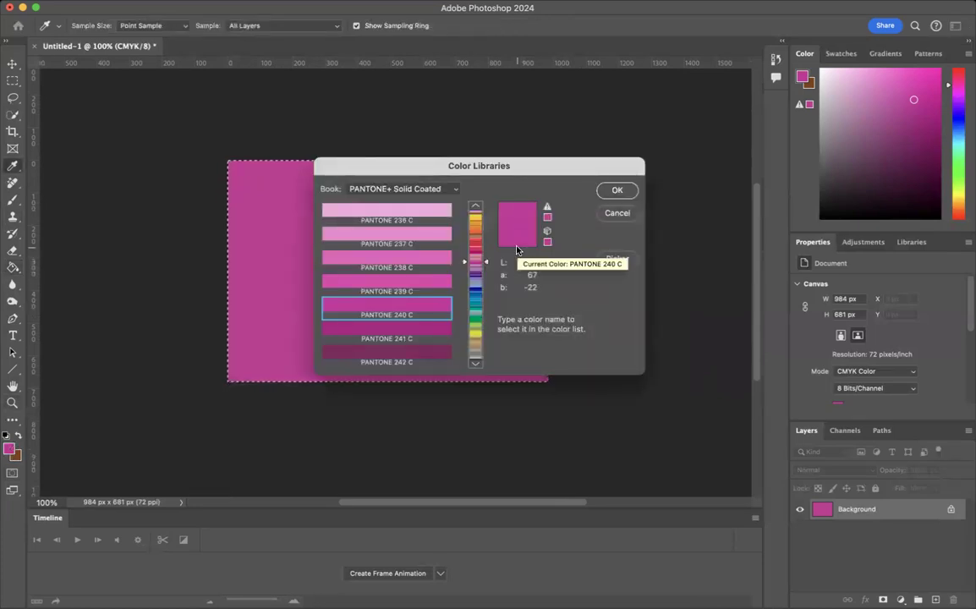
left_click(618, 259)
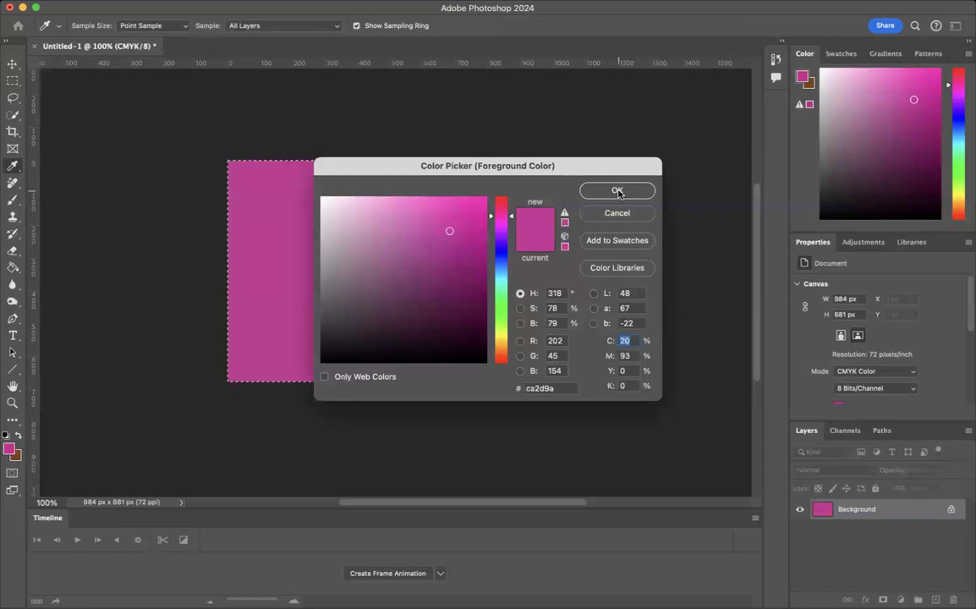
left_click(611, 243)
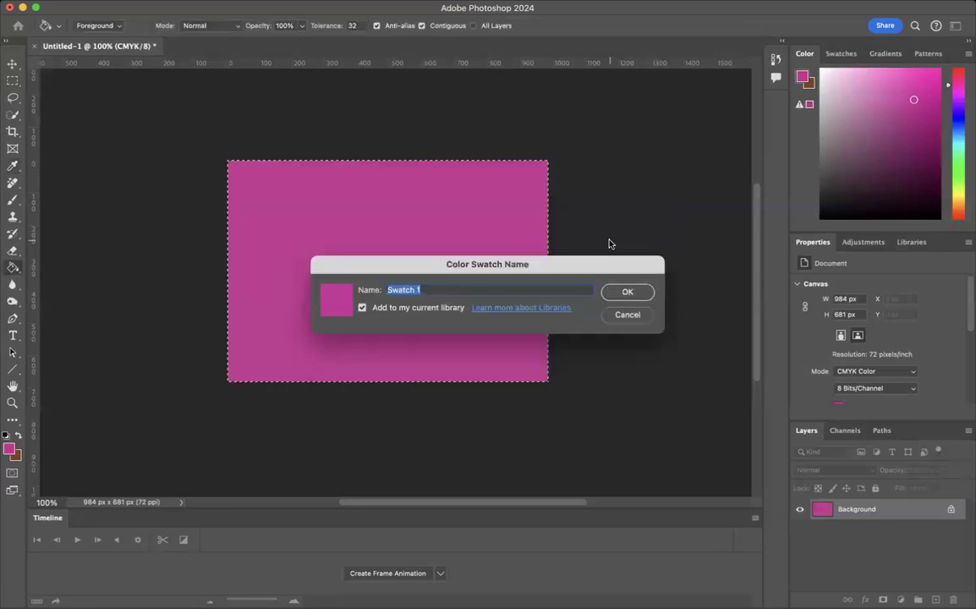
left_click(627, 292)
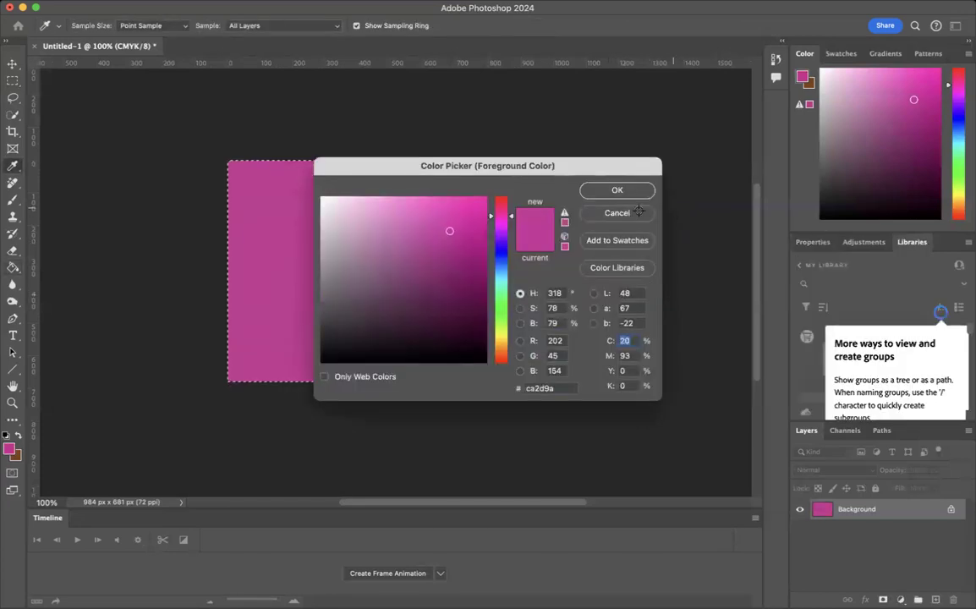
left_click(615, 192)
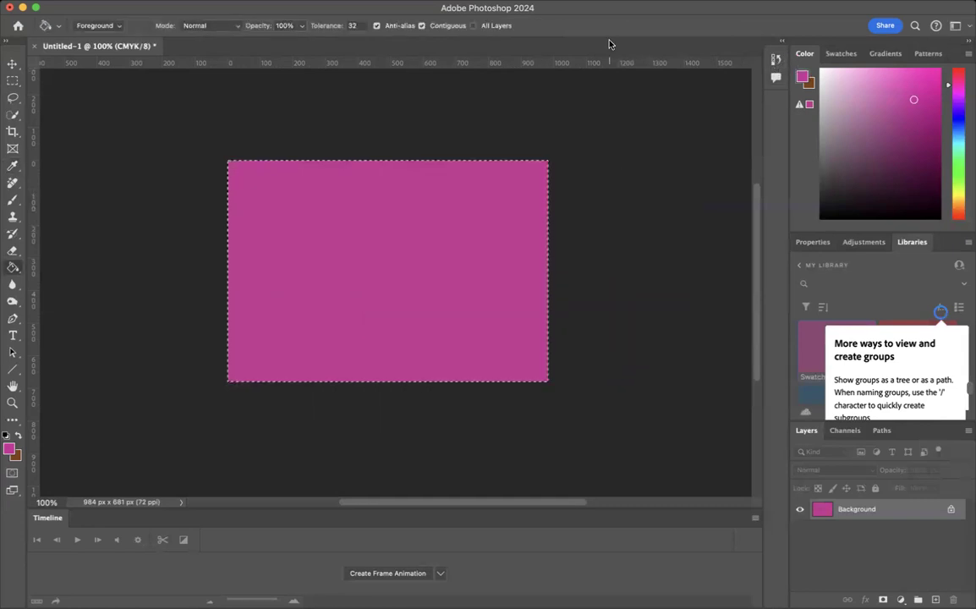
Show the Swatches panel via the Window menu, with its RGB, CMYK, Grayscale and Pastel folders.
left_click(399, 0)
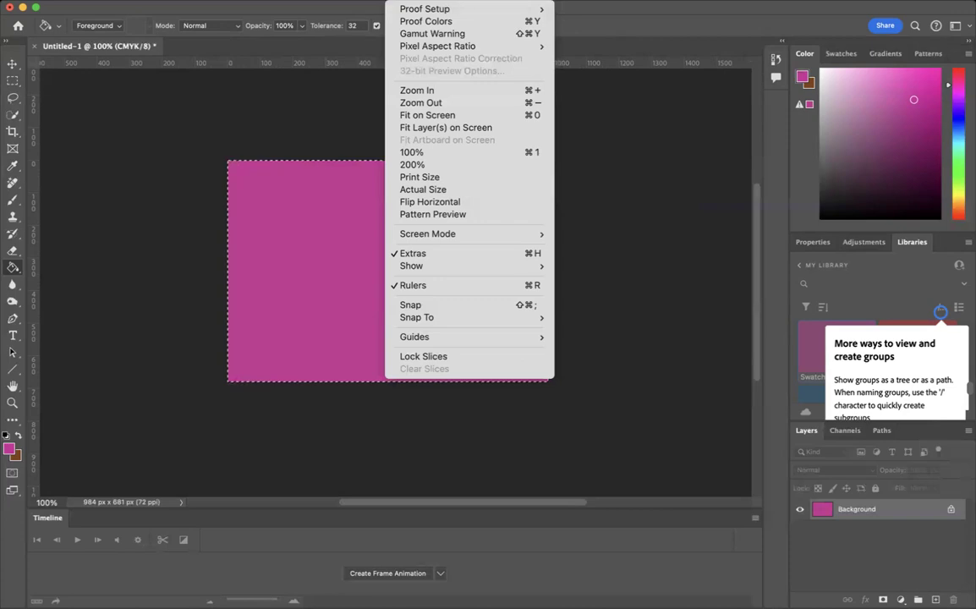
mouse_move(596, 0)
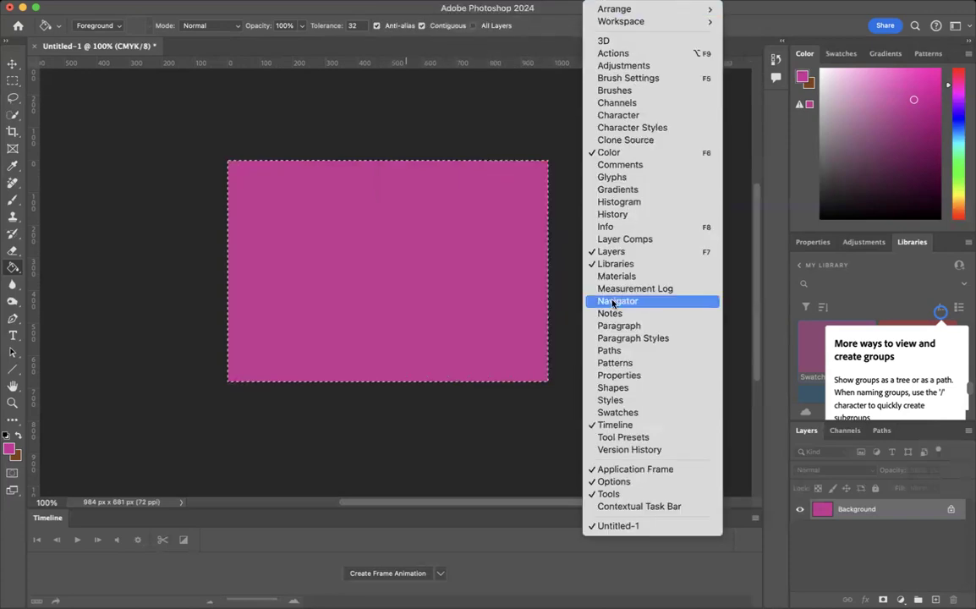
left_click(608, 413)
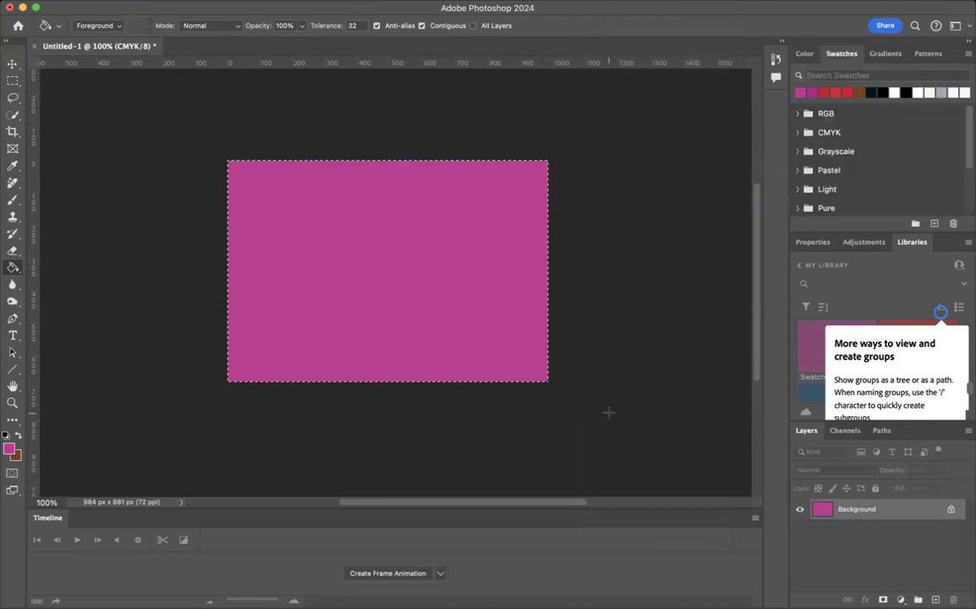